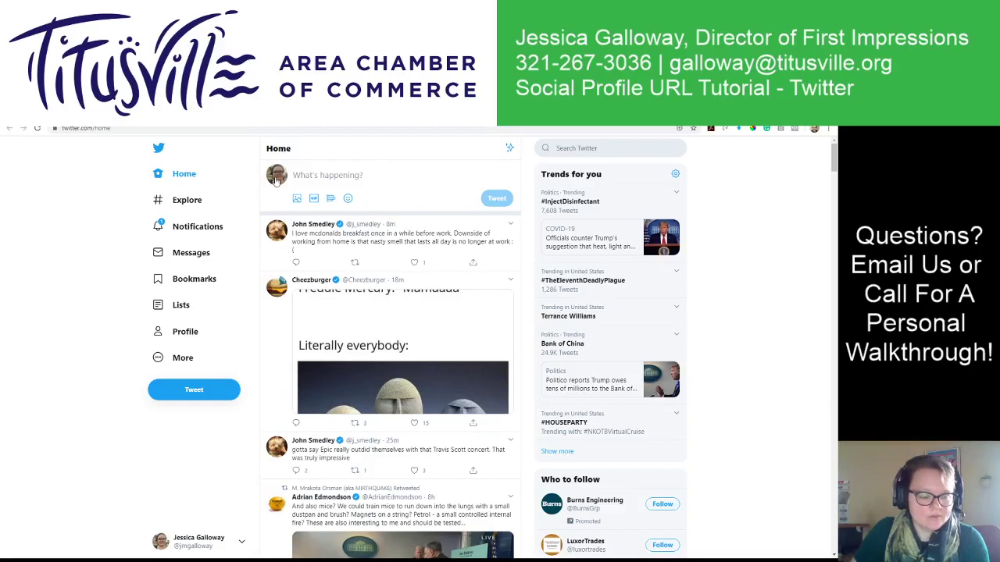
Open your own profile page and highlight your name and handle.
{"action": "left_click", "coordinate": [276, 179]}
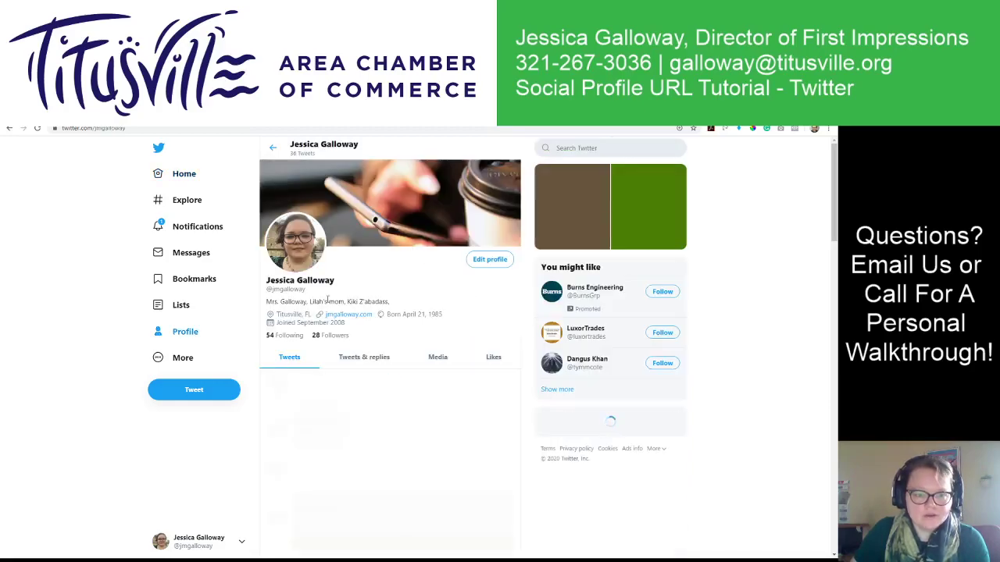
{"action": "left_click_drag", "start_coordinate": [308, 289], "coordinate": [315, 294]}
{"action": "left_click", "coordinate": [255, 290]}
{"action": "left_click", "coordinate": [320, 297]}
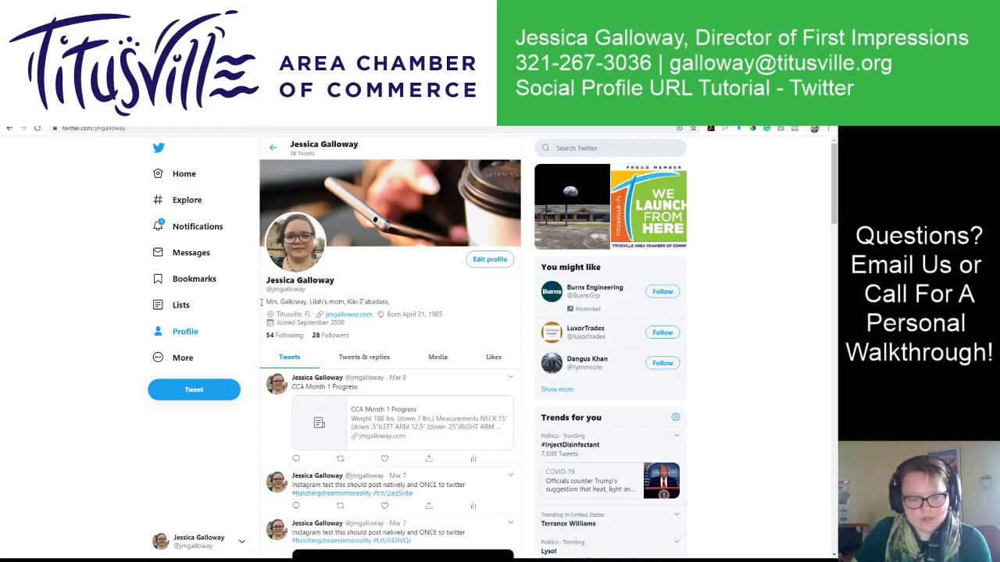
Go to Settings and privacy and highlight your account handle in the Account section.
{"action": "left_click", "coordinate": [188, 361]}
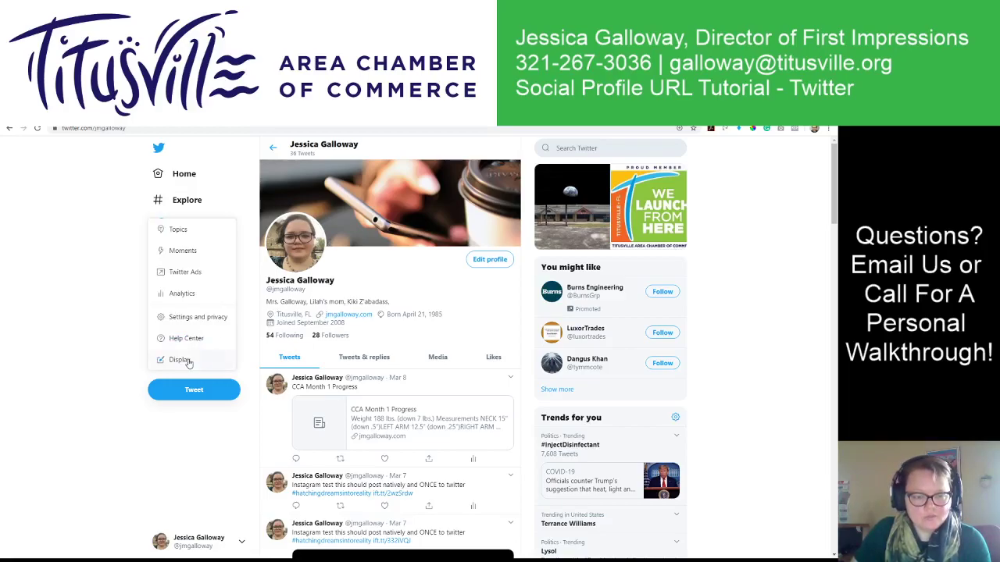
{"action": "left_click", "coordinate": [196, 317]}
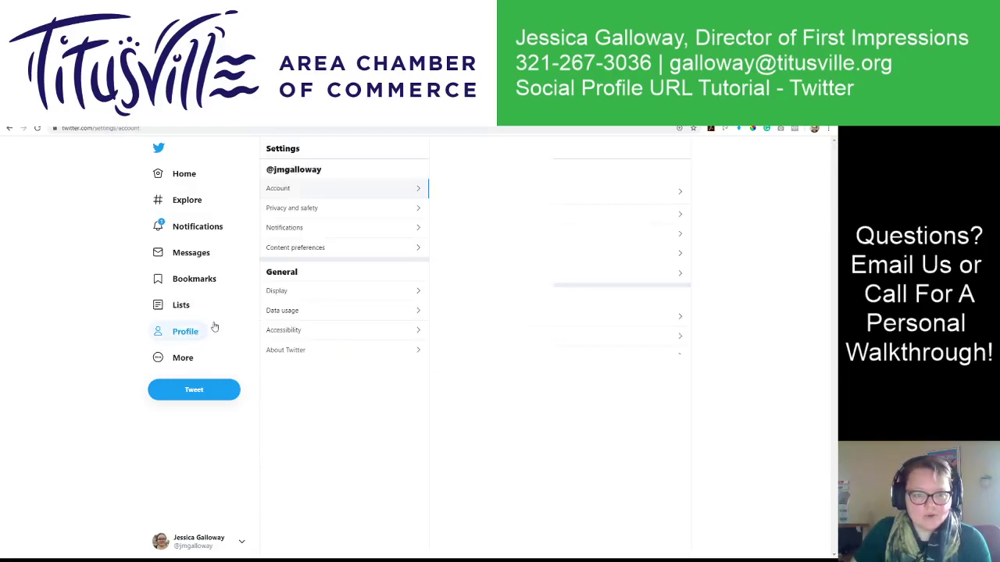
{"action": "left_click_drag", "start_coordinate": [265, 170], "coordinate": [336, 167]}
{"action": "left_click", "coordinate": [342, 172]}
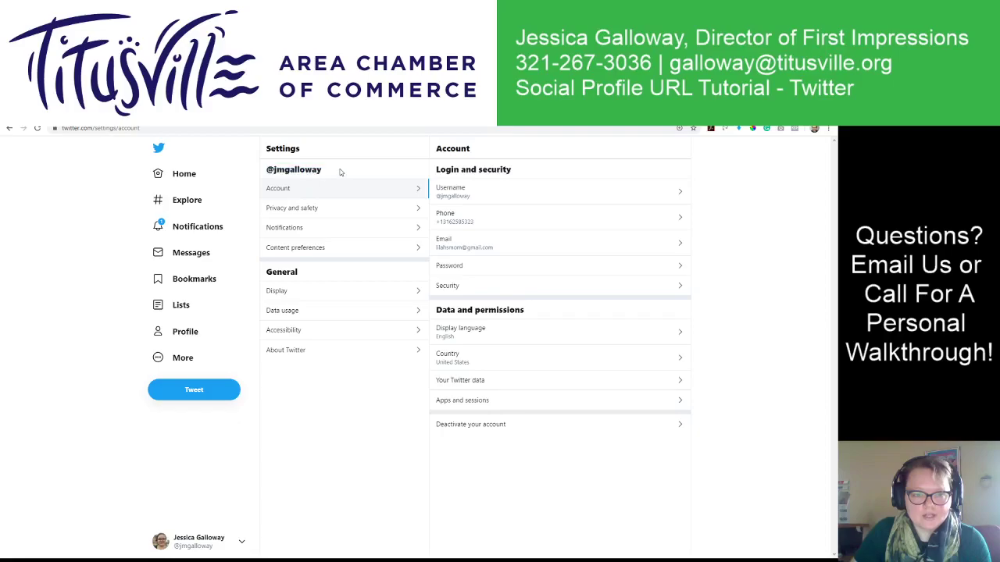
{"action": "left_click", "coordinate": [473, 192]}
{"action": "left_click_drag", "start_coordinate": [492, 179], "coordinate": [393, 181]}
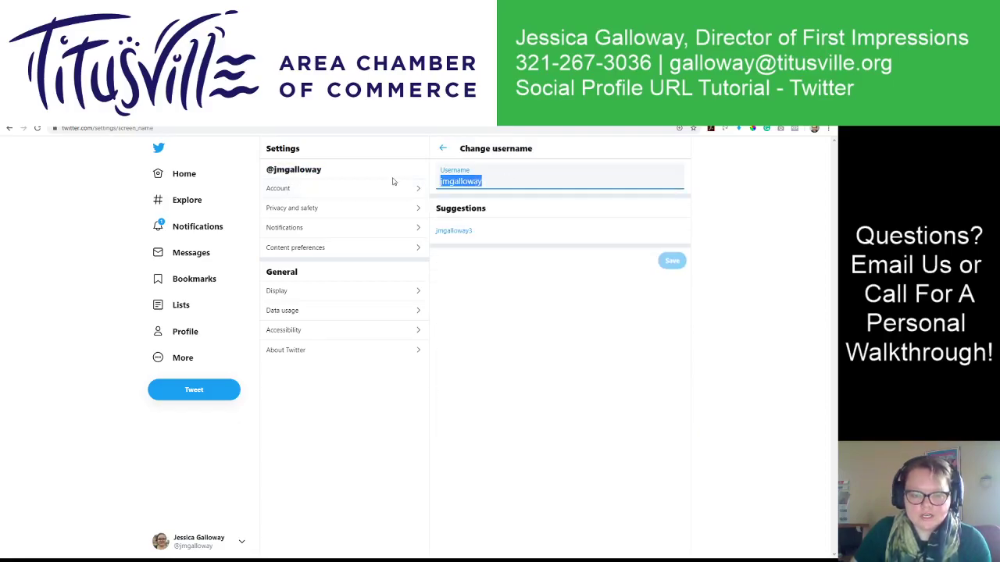
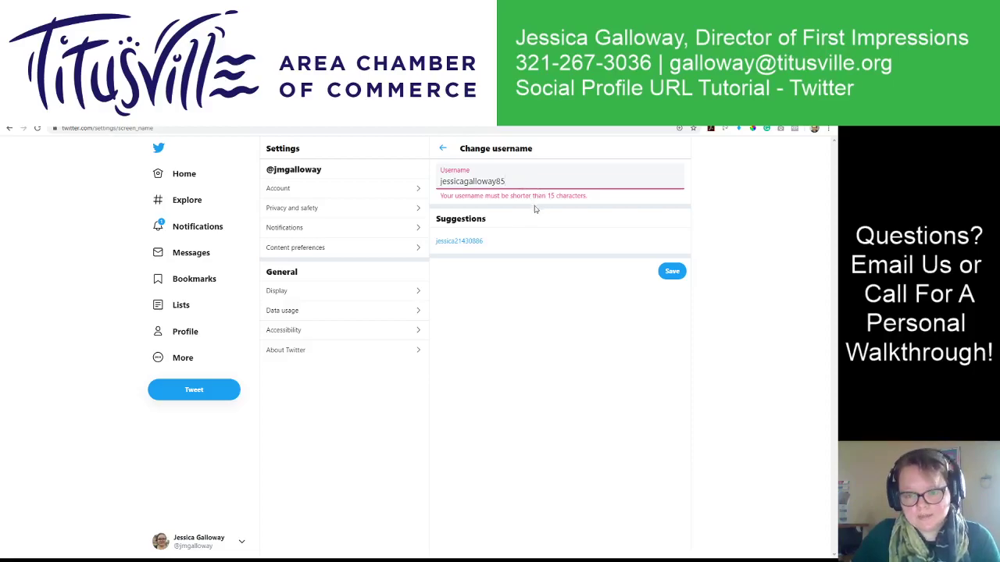
{"action": "left_click_drag", "start_coordinate": [515, 181], "coordinate": [456, 181]}
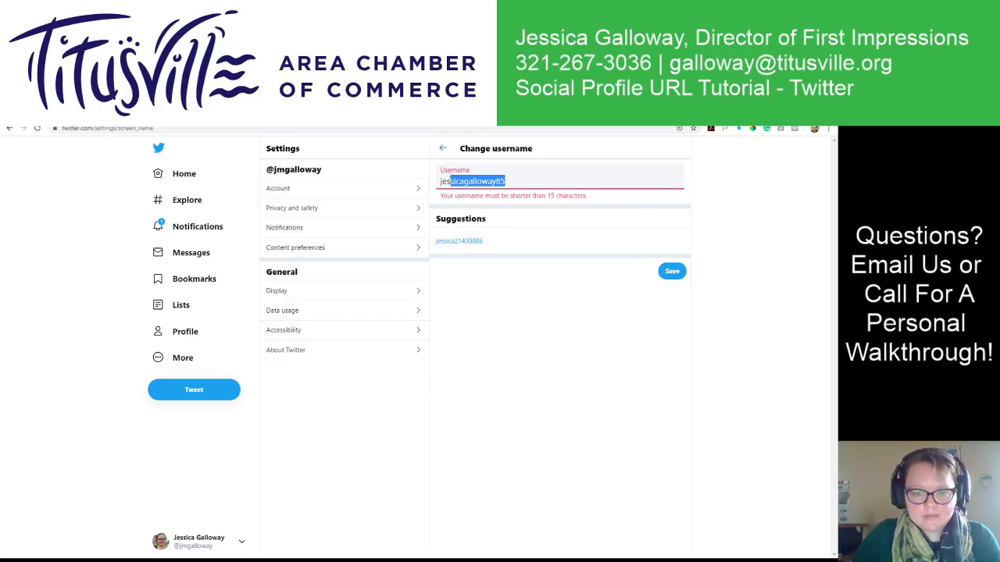
{"action": "key", "text": "BackSpace"}
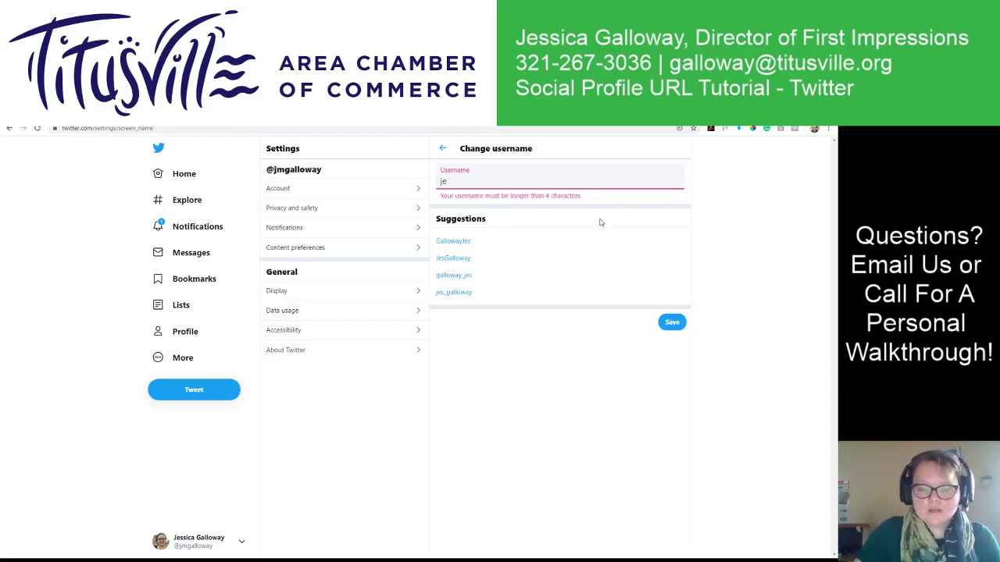
{"action": "key", "text": "BackSpace"}
{"action": "key", "text": "BackSpace"}
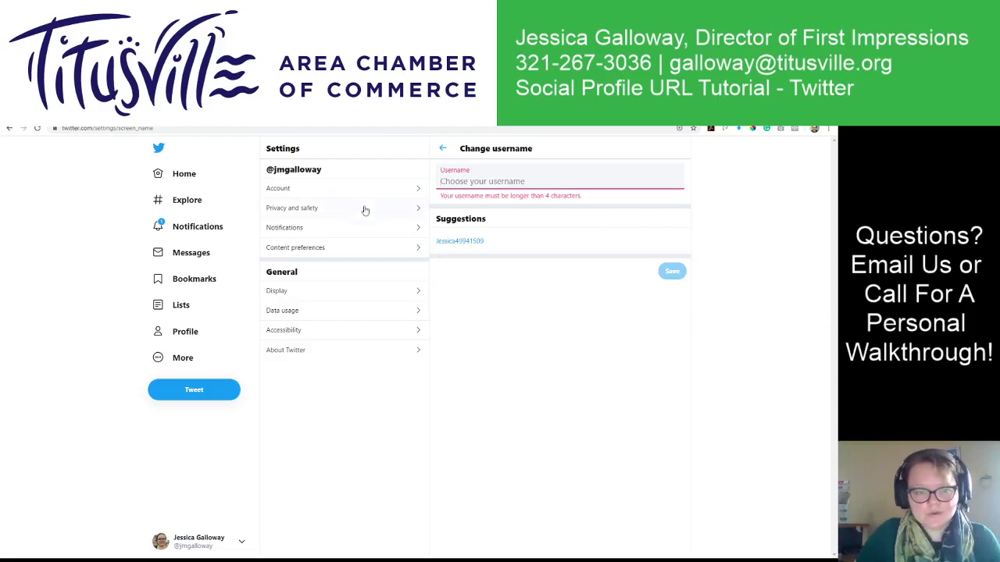
{"action": "left_click", "coordinate": [289, 191]}
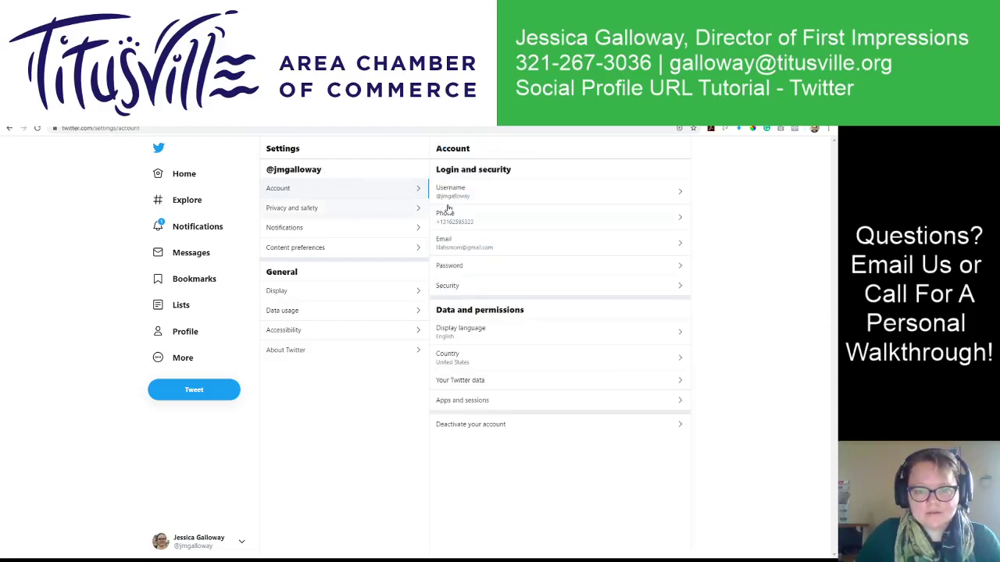
{"action": "left_click", "coordinate": [158, 148]}
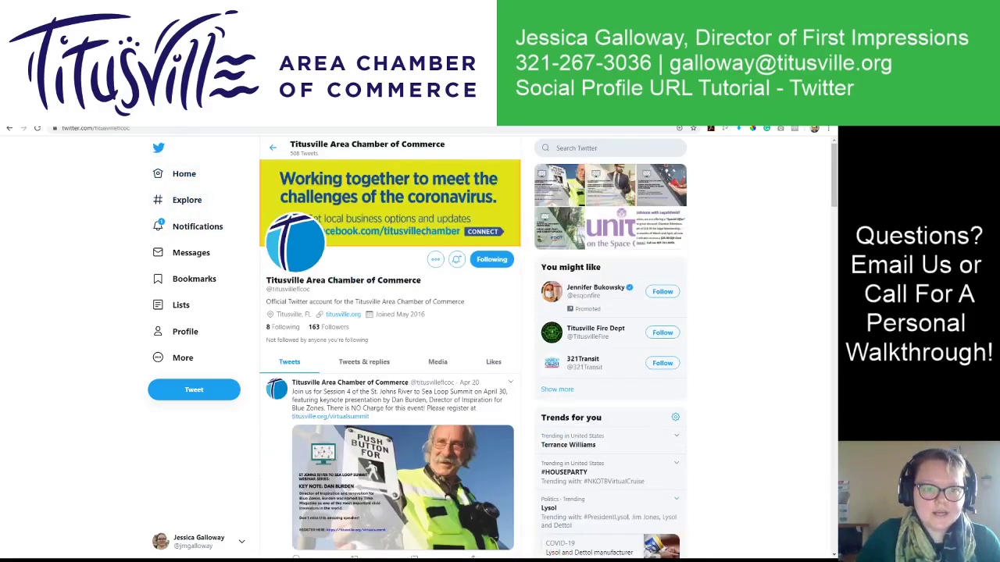
{"action": "left_click_drag", "start_coordinate": [315, 293], "coordinate": [265, 288]}
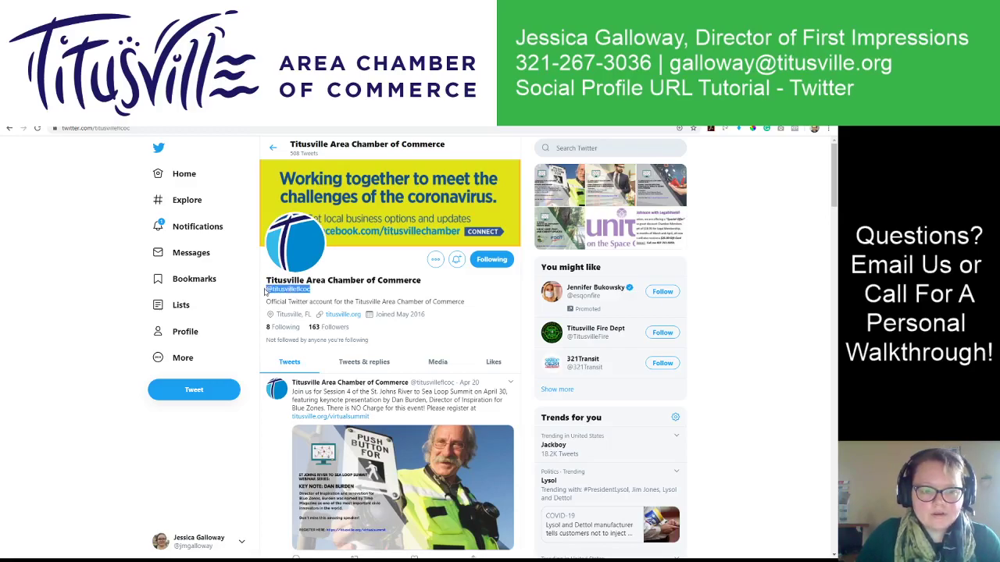
{"action": "left_click", "coordinate": [320, 293]}
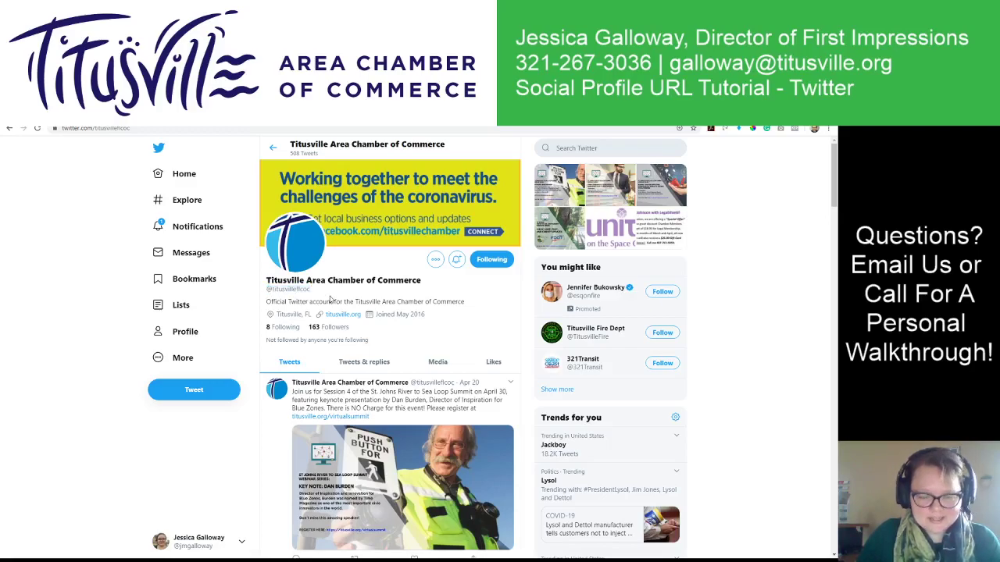
{"action": "left_click_drag", "start_coordinate": [313, 292], "coordinate": [265, 290]}
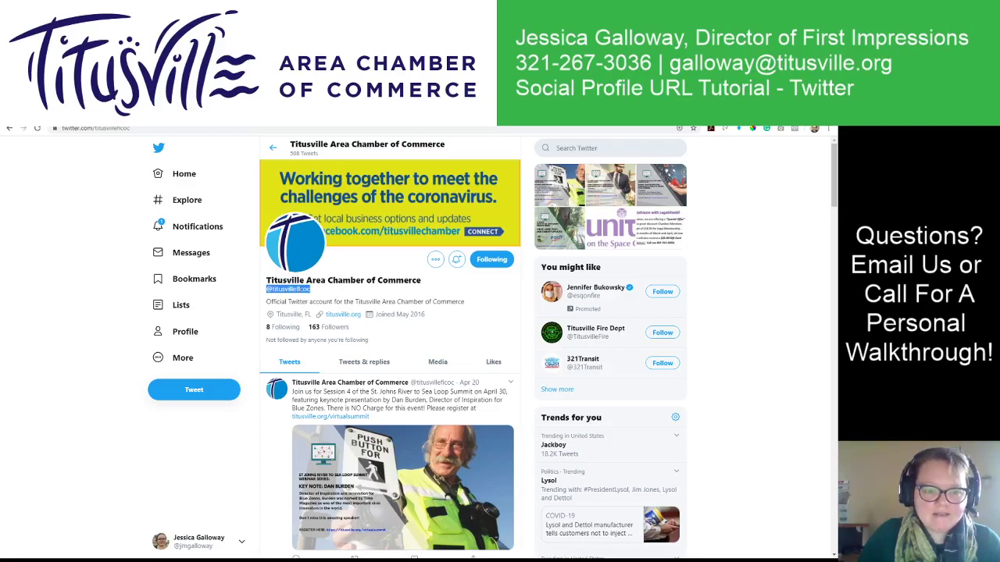
{"action": "left_click_drag", "start_coordinate": [266, 303], "coordinate": [482, 307]}
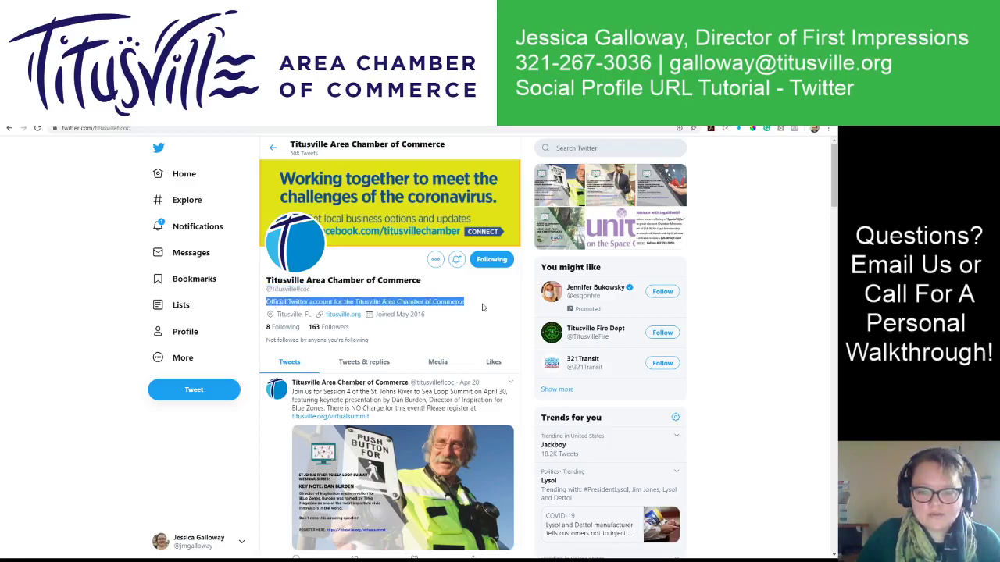
{"action": "left_click", "coordinate": [473, 302]}
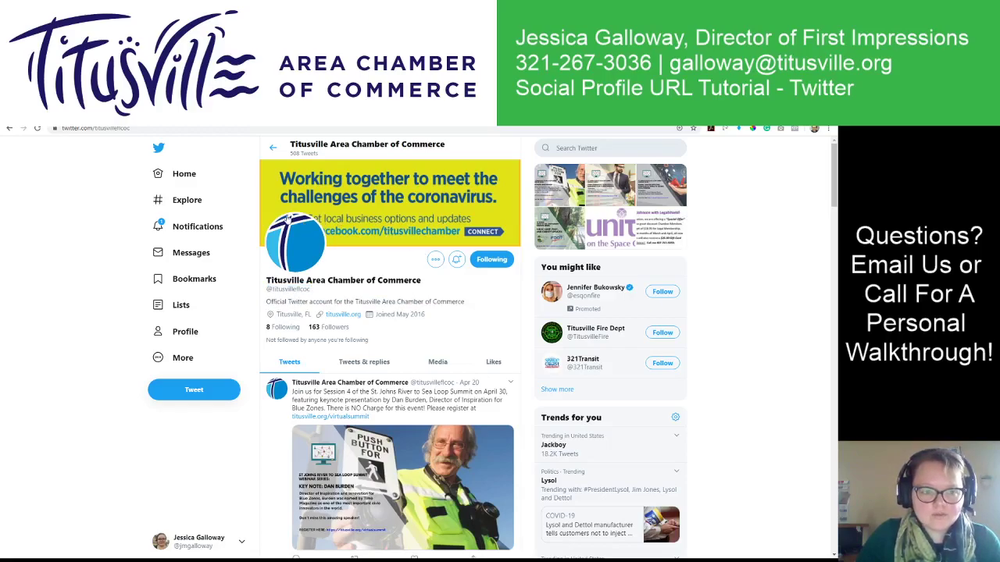
Search for 'lauchfromhere' and open that non-existent account.
{"action": "left_click", "coordinate": [602, 148]}
{"action": "type", "text": "lauchfromhere"}
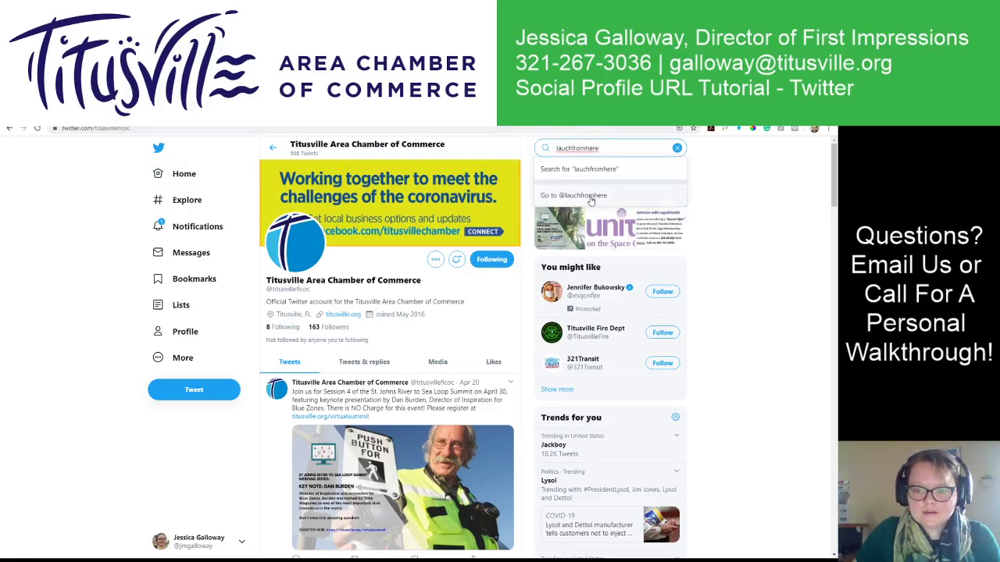
{"action": "left_click", "coordinate": [592, 196]}
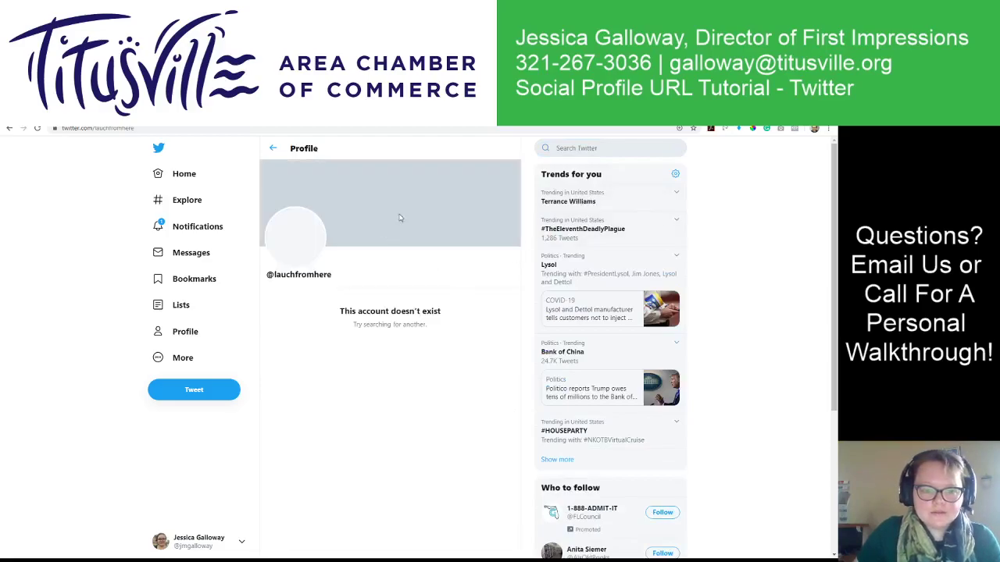
{"action": "left_click", "coordinate": [586, 147]}
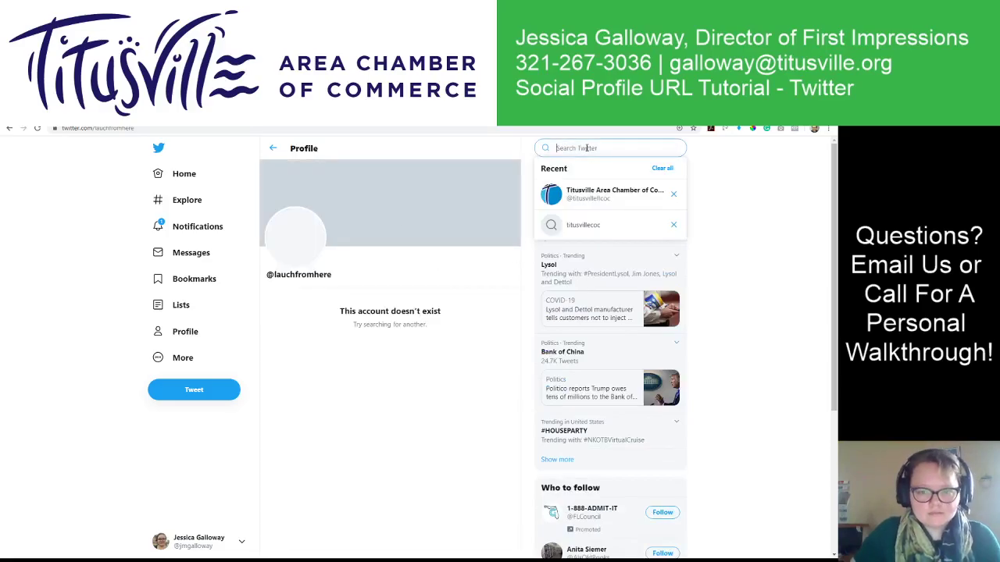
{"action": "type", "text": "launch"}
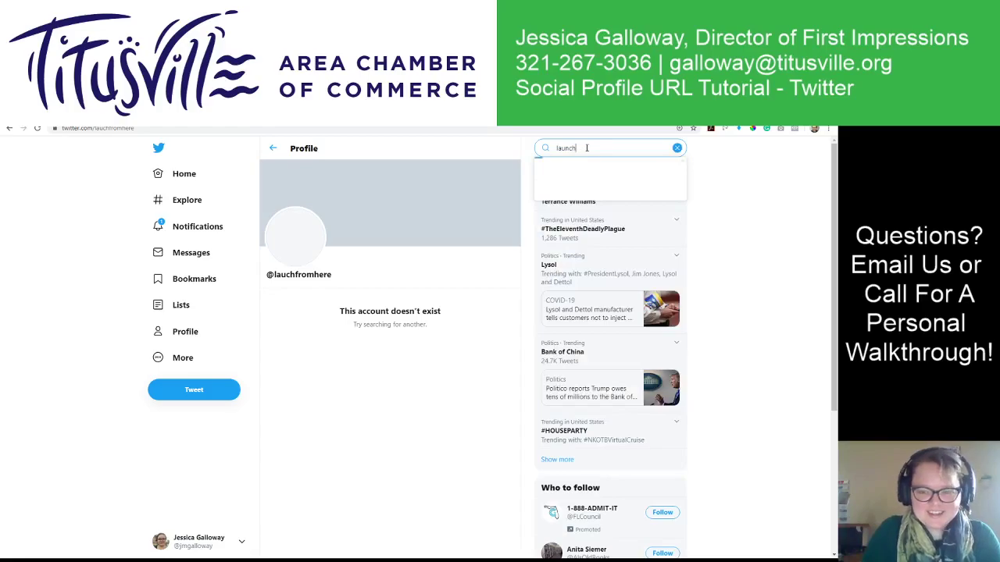
{"action": "type", "text": " from here"}
{"action": "left_click", "coordinate": [590, 199]}
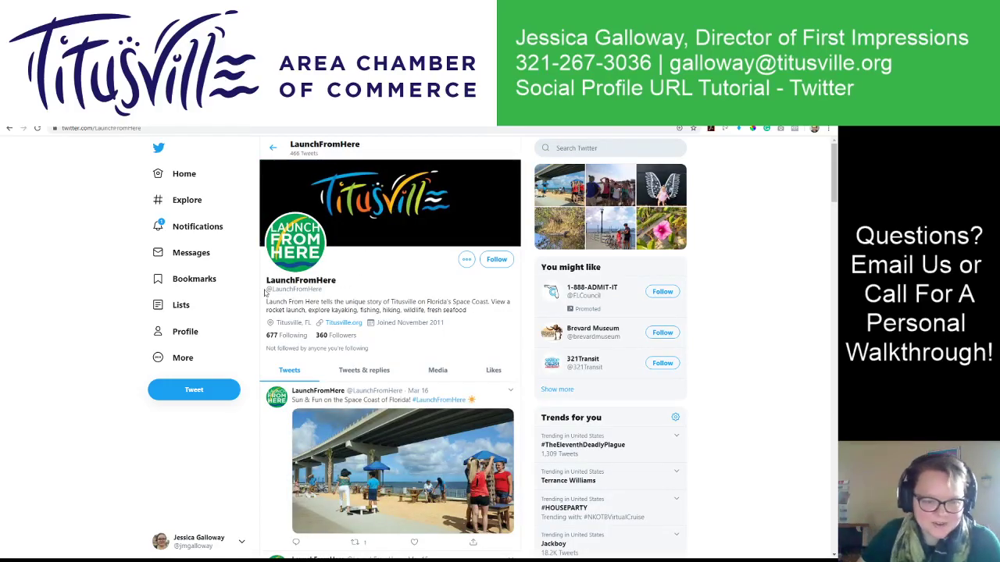
{"action": "left_click_drag", "start_coordinate": [264, 291], "coordinate": [334, 295]}
{"action": "left_click", "coordinate": [357, 294]}
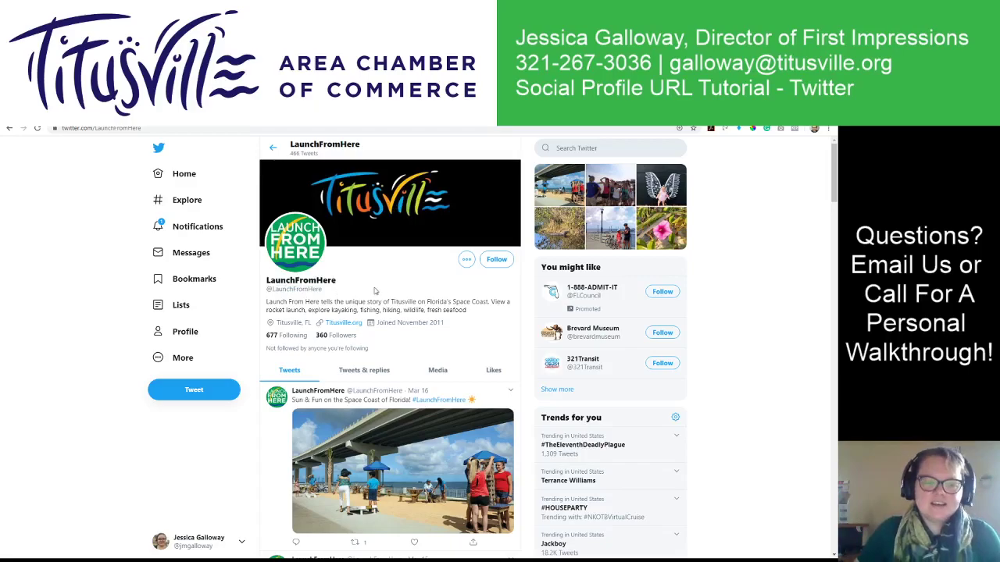
{"action": "left_click_drag", "start_coordinate": [336, 295], "coordinate": [263, 294]}
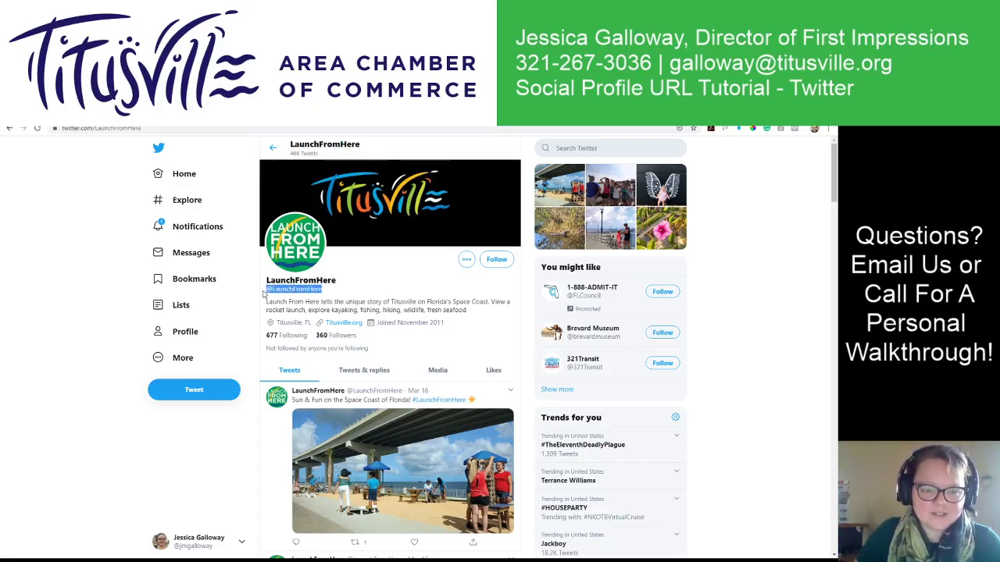
{"action": "left_click", "coordinate": [363, 291]}
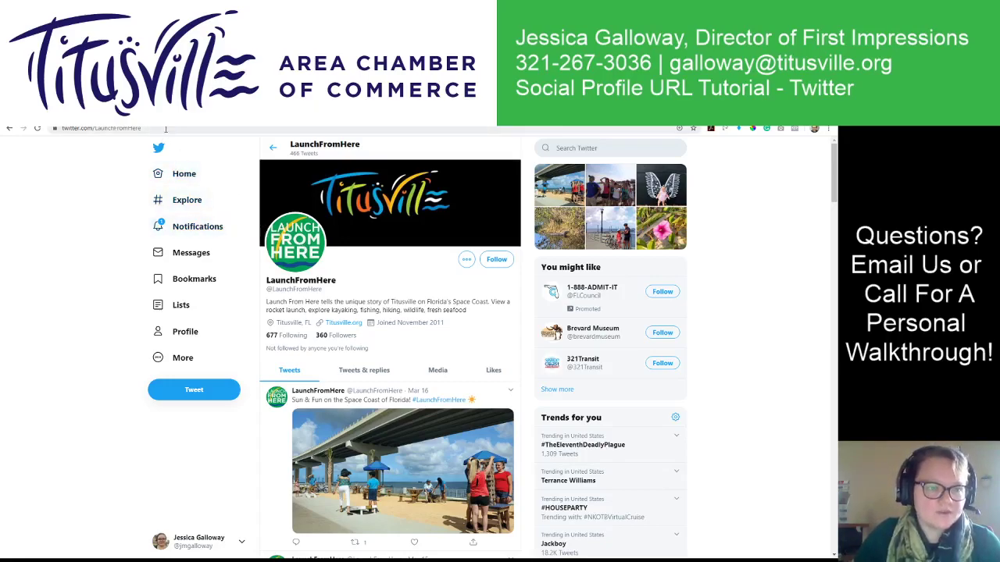
{"action": "left_click", "coordinate": [64, 129]}
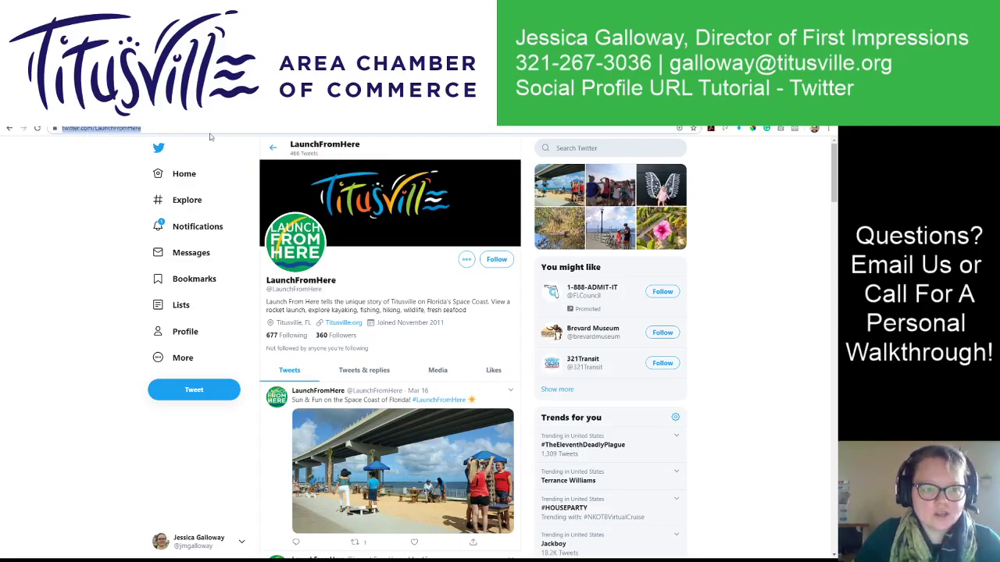
{"action": "left_click_drag", "start_coordinate": [322, 289], "coordinate": [266, 289]}
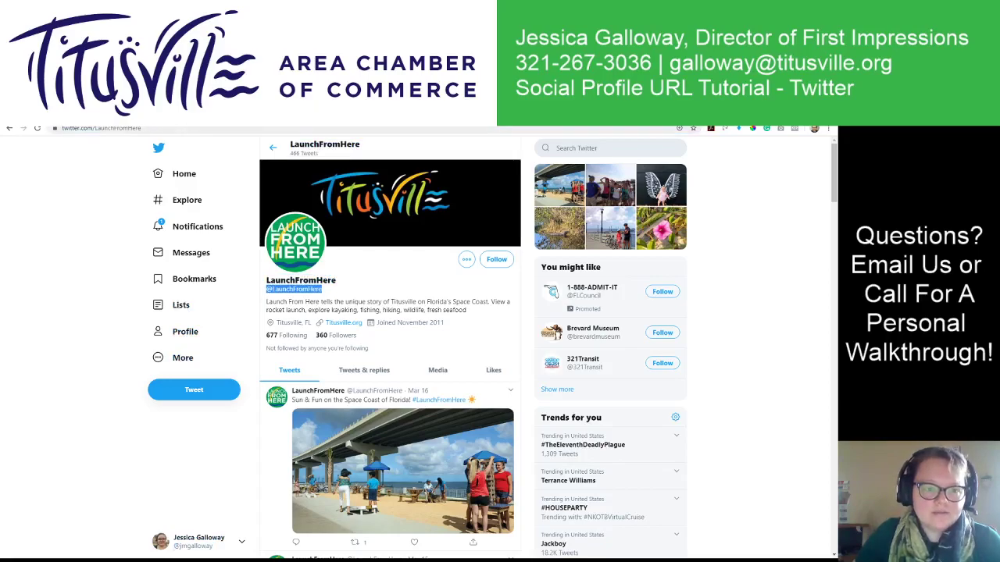
{"action": "key", "text": "alt+Left"}
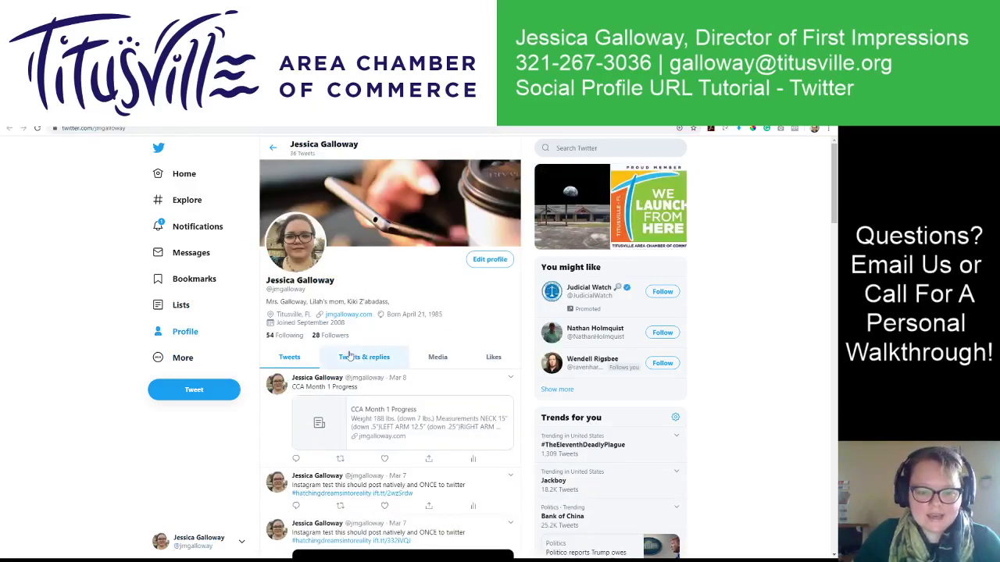
{"action": "scroll", "coordinate": [349, 356], "scroll_direction": "down", "scroll_amount": 1}
{"action": "left_click", "coordinate": [207, 393]}
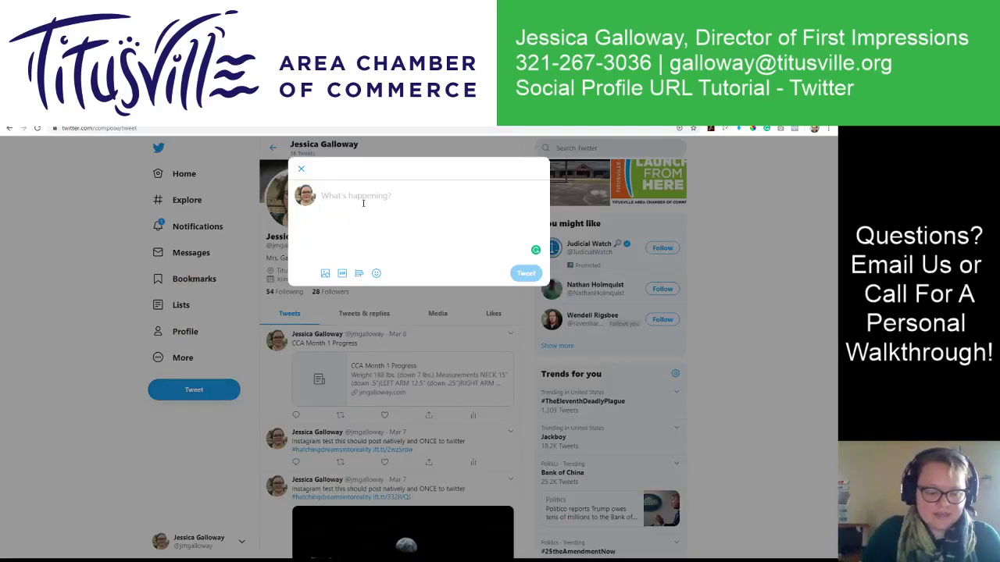
{"action": "type", "text": "@titusville"}
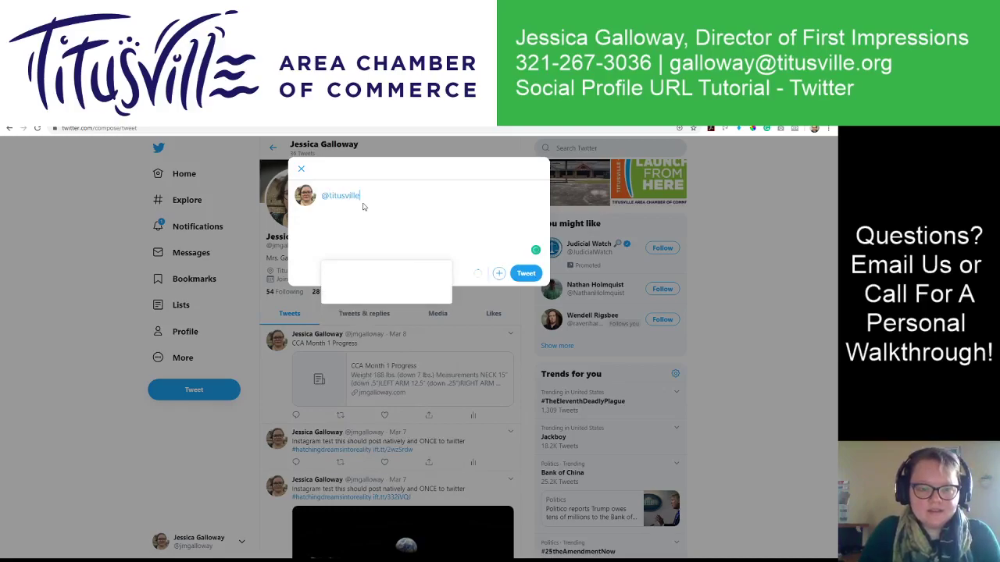
{"action": "type", "text": "flcoc"}
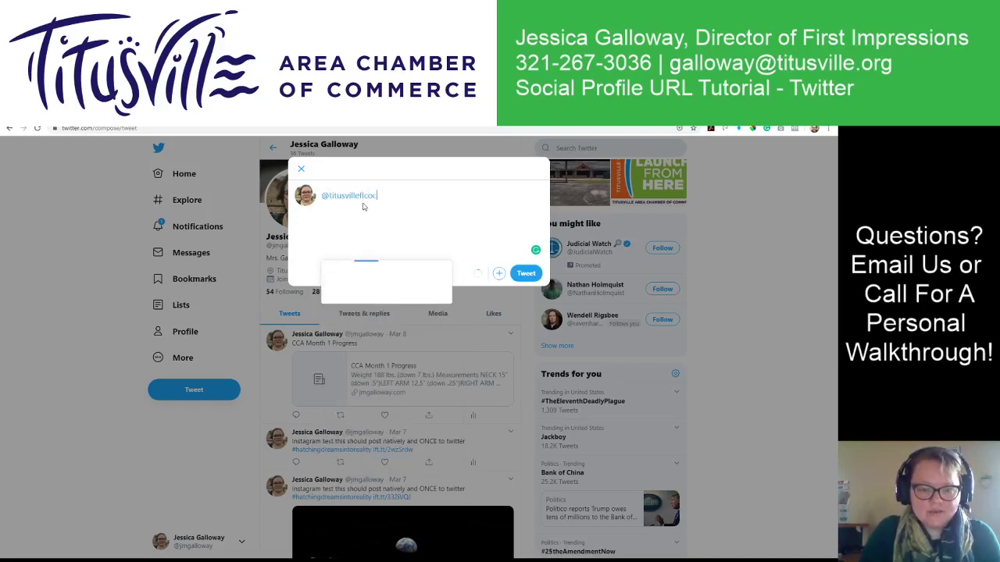
{"action": "left_click", "coordinate": [384, 278]}
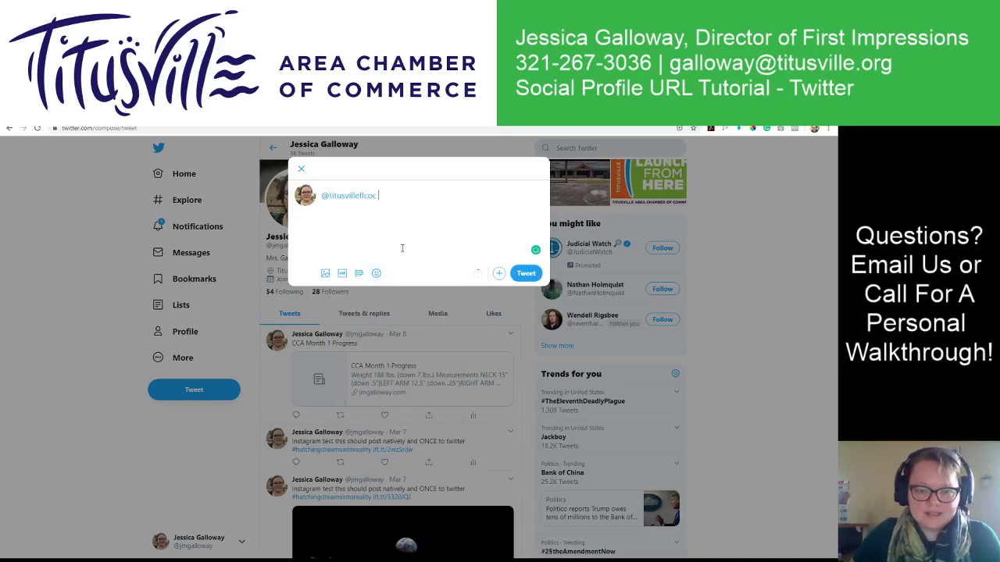
{"action": "type", "text": "@launch"}
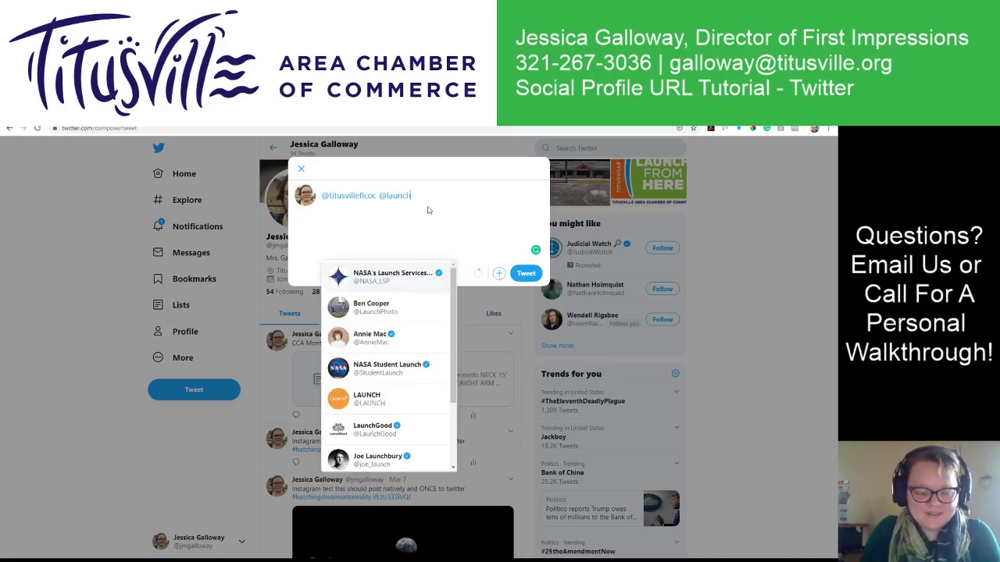
{"action": "type", "text": "fromhere"}
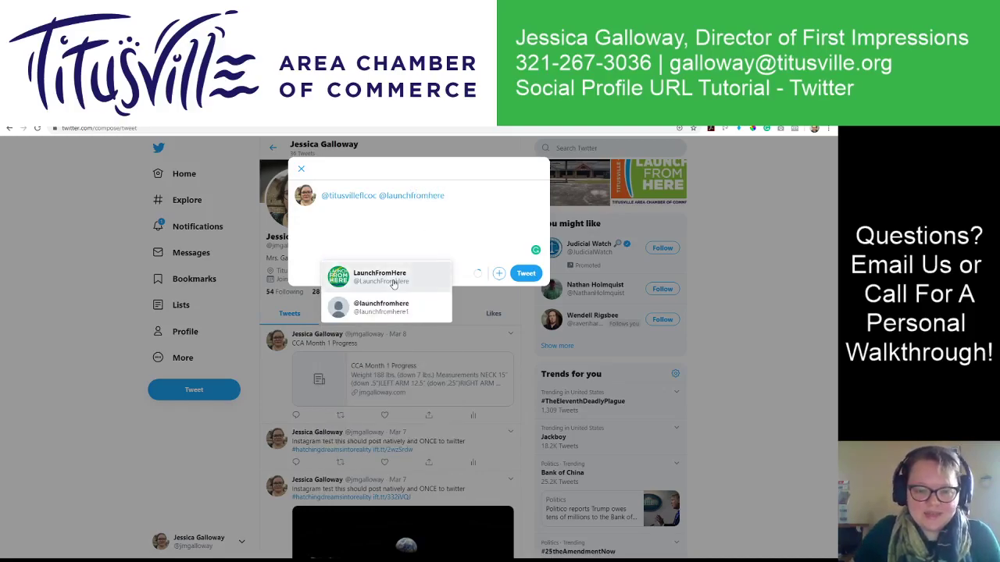
{"action": "left_click", "coordinate": [399, 278]}
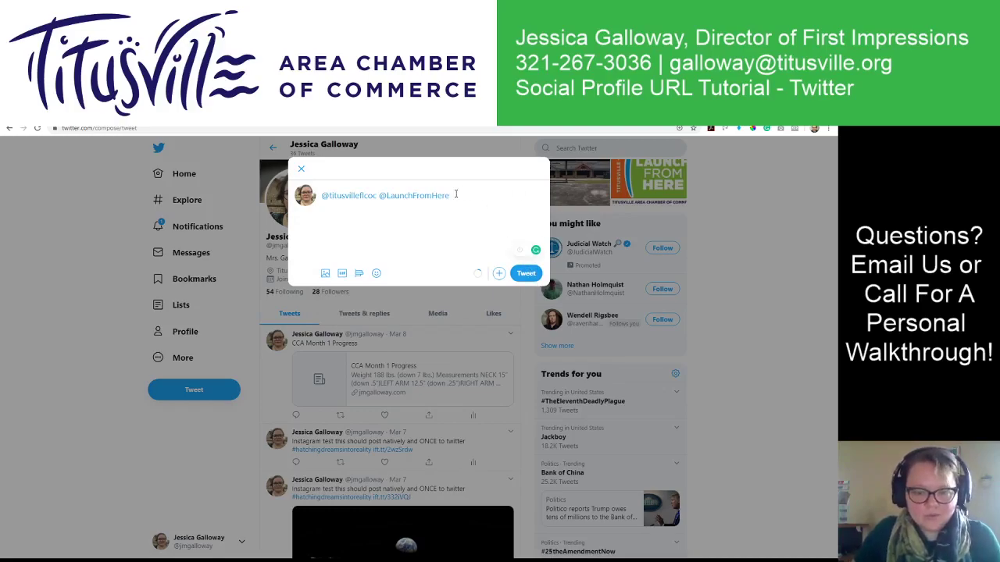
{"action": "left_click", "coordinate": [526, 274]}
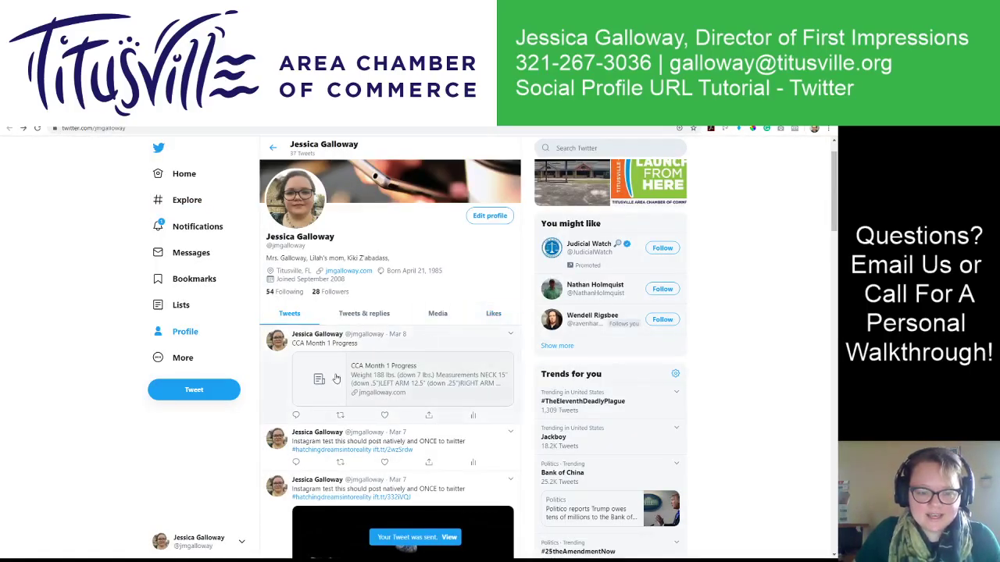
{"action": "scroll", "coordinate": [419, 344], "scroll_direction": "down", "scroll_amount": 2}
{"action": "scroll", "coordinate": [459, 504], "scroll_direction": "up", "scroll_amount": 3}
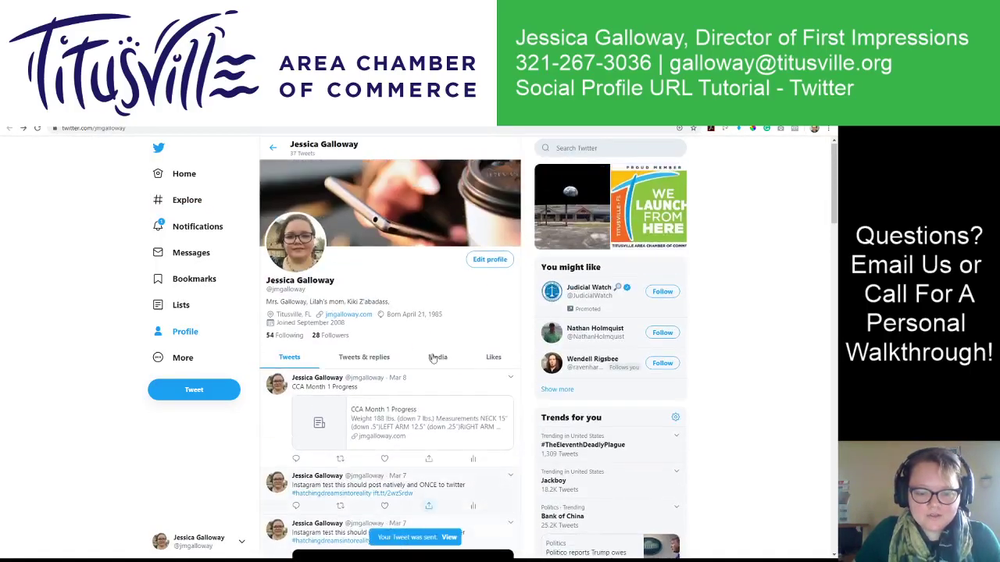
{"action": "left_click", "coordinate": [449, 537]}
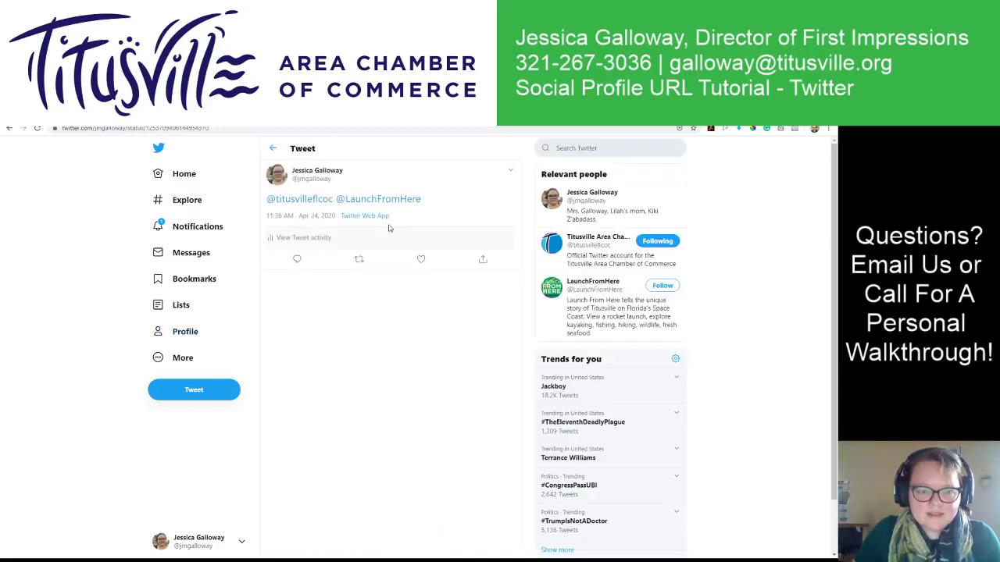
{"action": "left_click", "coordinate": [297, 204]}
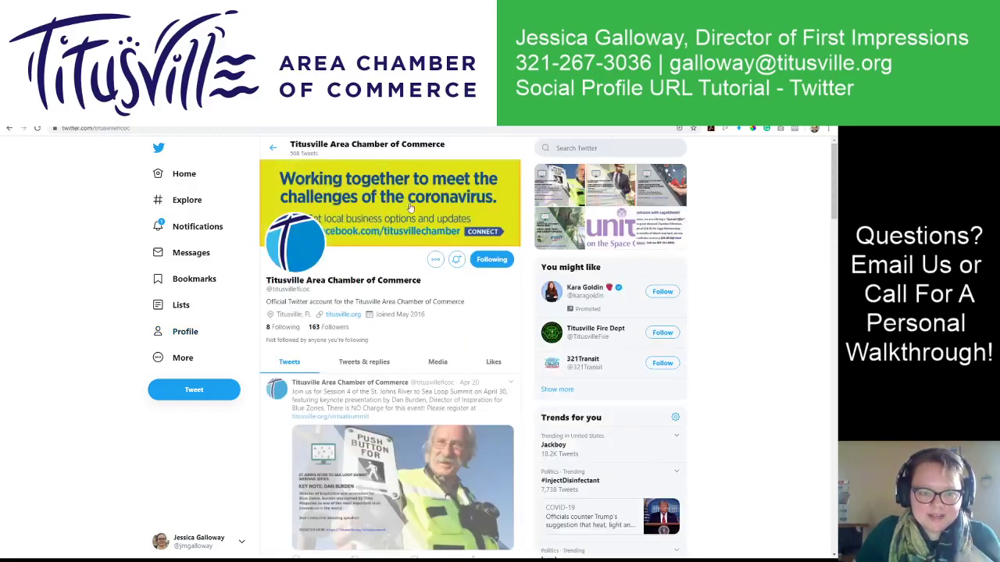
{"action": "left_click", "coordinate": [185, 173]}
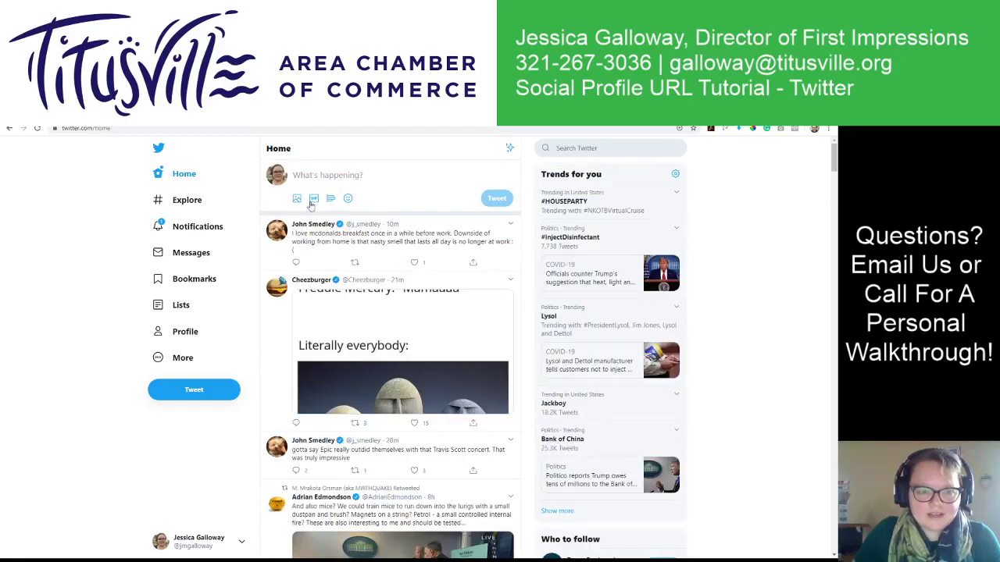
{"action": "key", "text": "alt+Left"}
{"action": "key", "text": "alt+Left"}
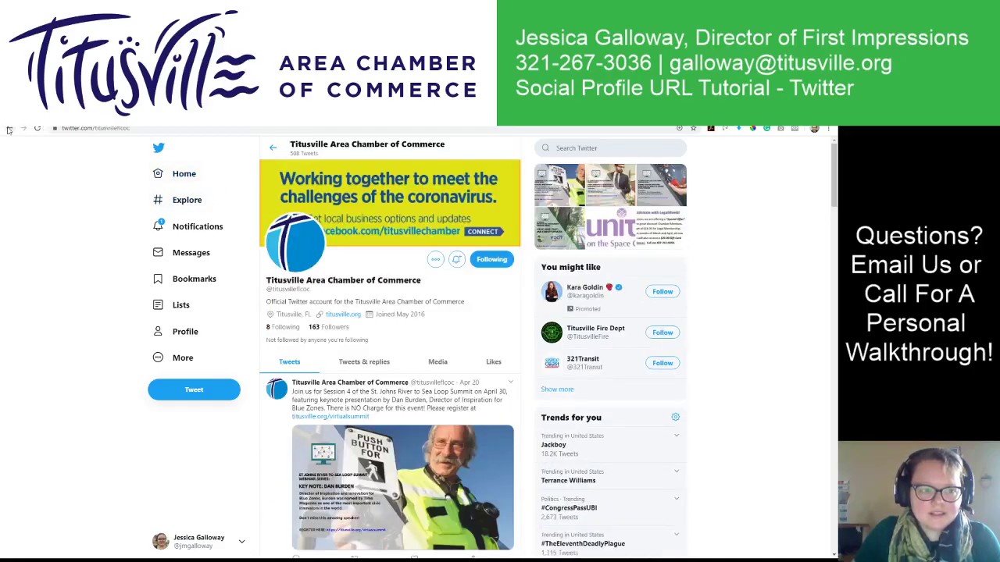
{"action": "left_click", "coordinate": [391, 199]}
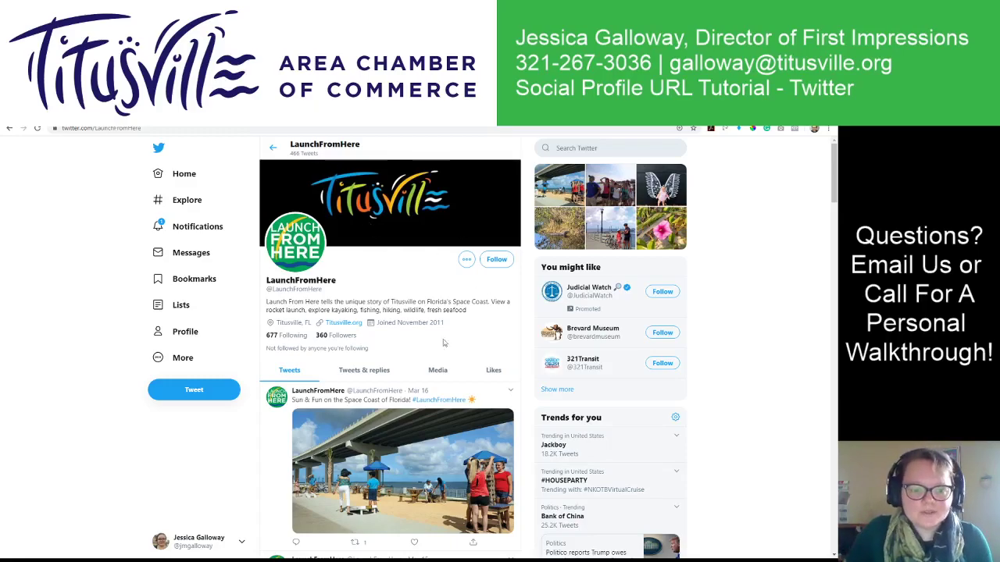
Scroll through LaunchFromHere's tweet feed, then go back a page.
{"action": "scroll", "coordinate": [446, 344], "scroll_direction": "down", "scroll_amount": 5}
{"action": "scroll", "coordinate": [448, 342], "scroll_direction": "down", "scroll_amount": 6}
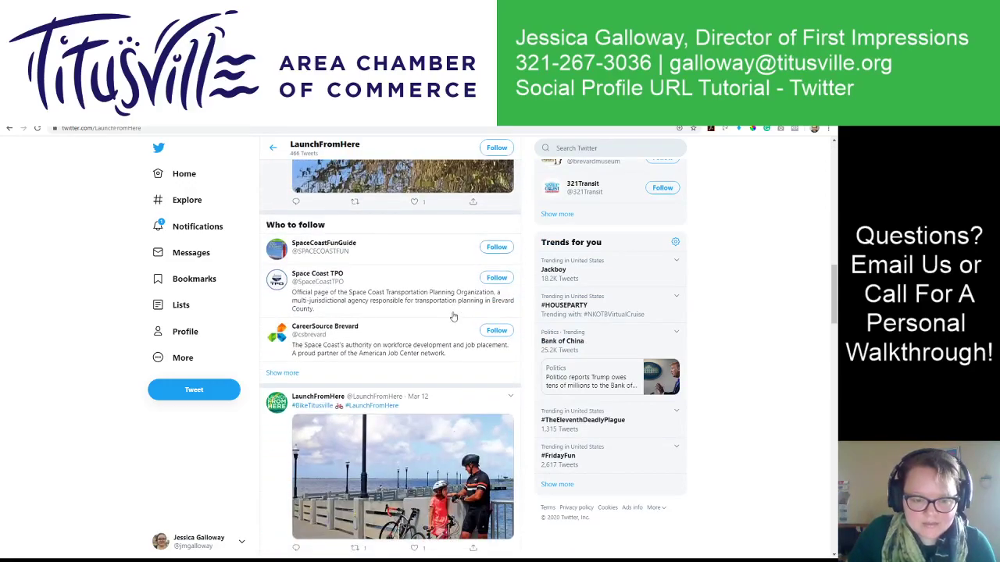
{"action": "scroll", "coordinate": [453, 317], "scroll_direction": "down", "scroll_amount": 6}
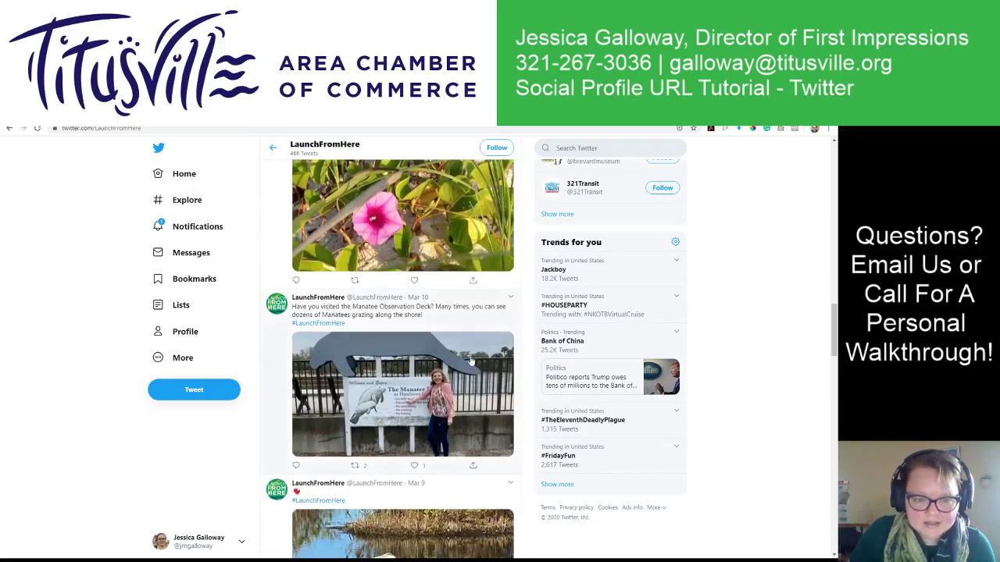
{"action": "scroll", "coordinate": [422, 334], "scroll_direction": "down", "scroll_amount": 5}
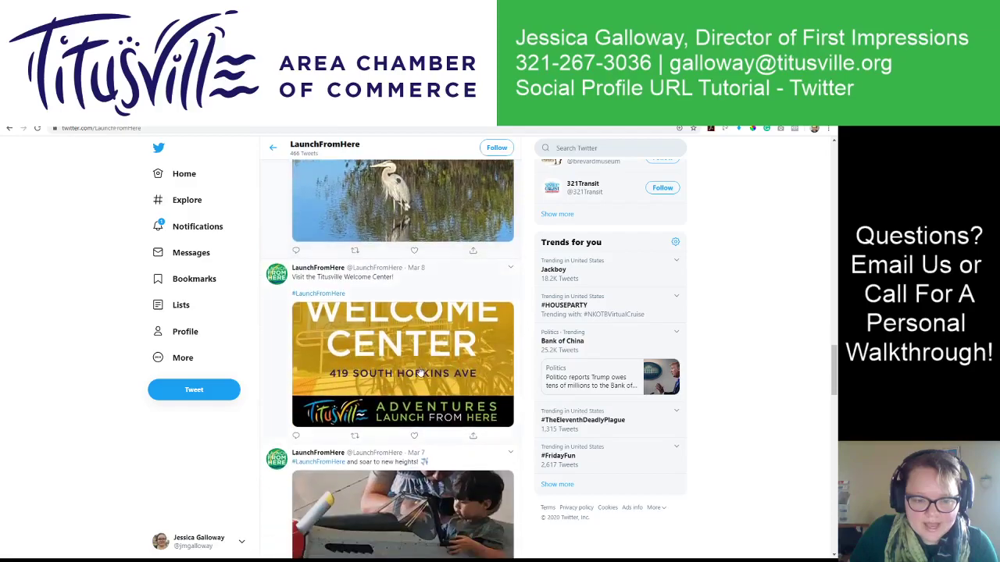
{"action": "scroll", "coordinate": [409, 365], "scroll_direction": "down", "scroll_amount": 5}
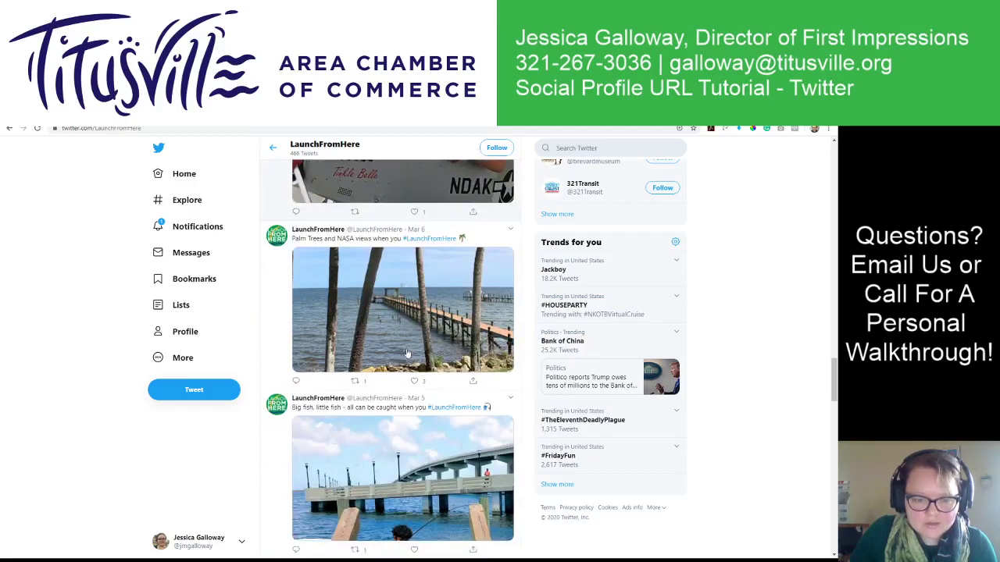
{"action": "left_click", "coordinate": [10, 128]}
{"action": "left_click", "coordinate": [9, 130]}
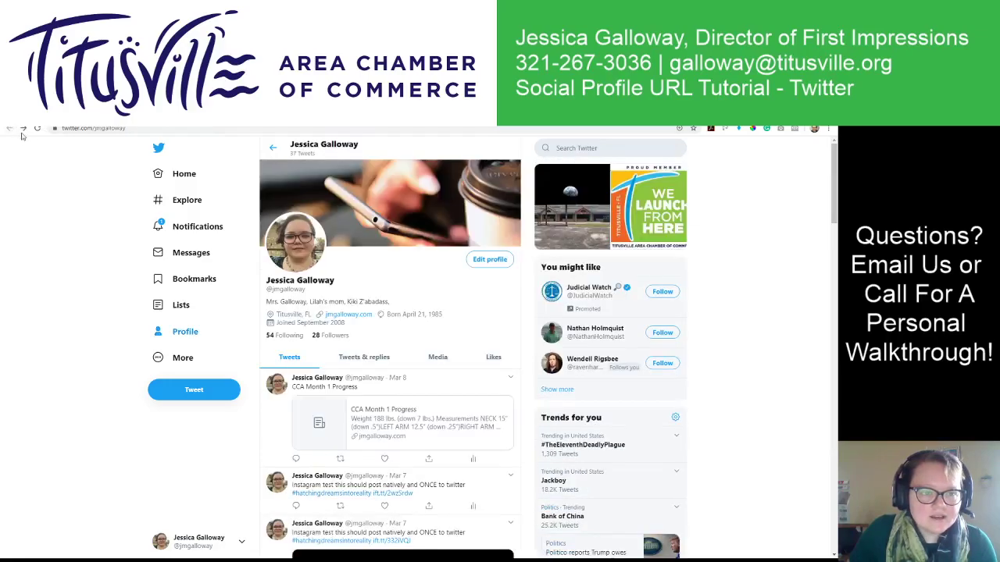
{"action": "left_click", "coordinate": [25, 128]}
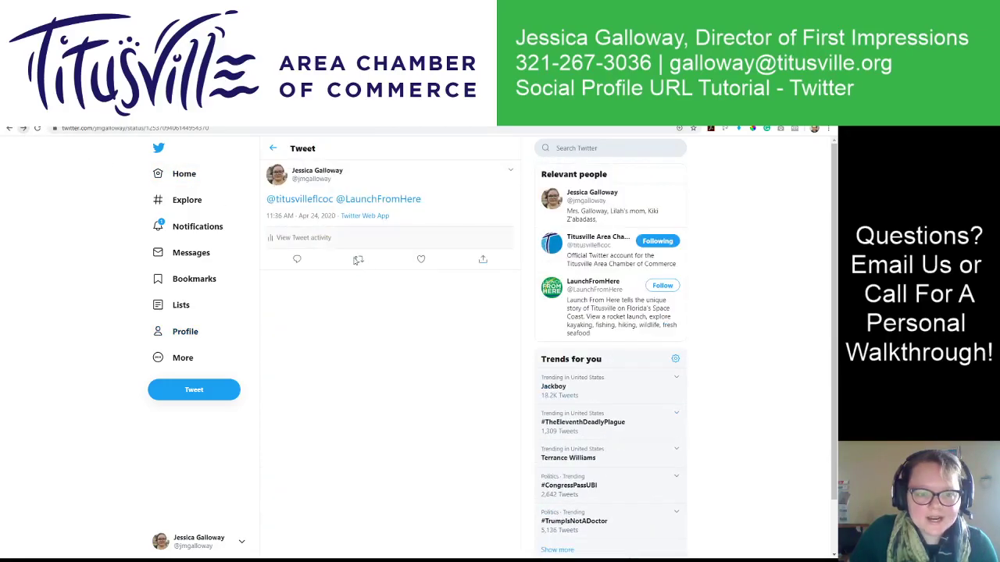
{"action": "left_click", "coordinate": [316, 202]}
{"action": "scroll", "coordinate": [407, 364], "scroll_direction": "down", "scroll_amount": 10}
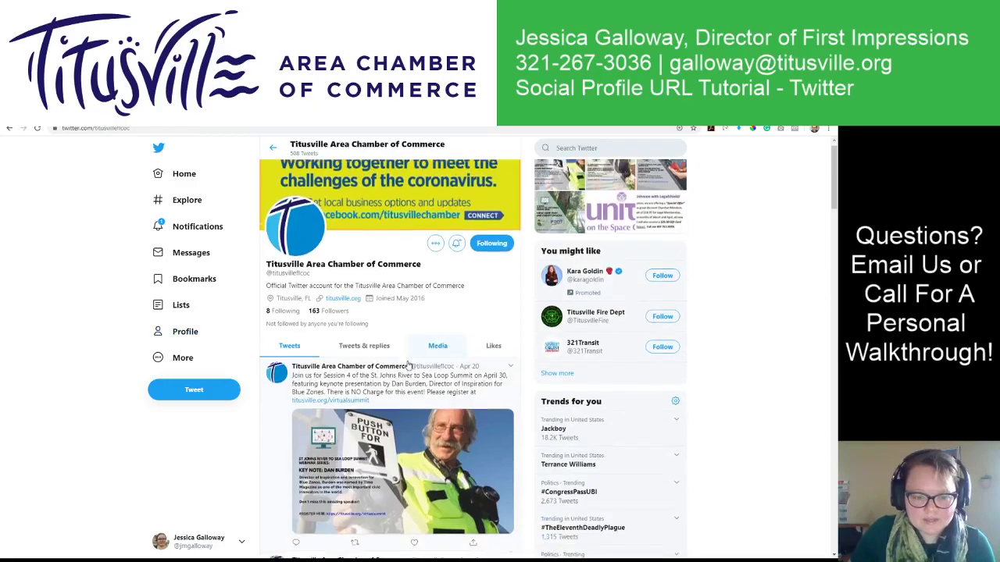
{"action": "scroll", "coordinate": [407, 364], "scroll_direction": "down", "scroll_amount": 15}
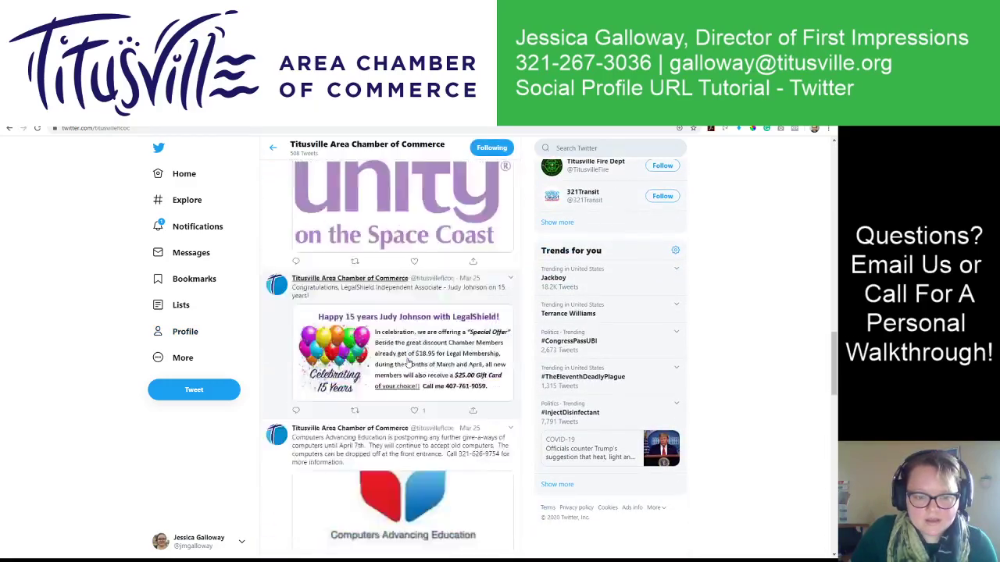
{"action": "scroll", "coordinate": [407, 364], "scroll_direction": "down", "scroll_amount": 10}
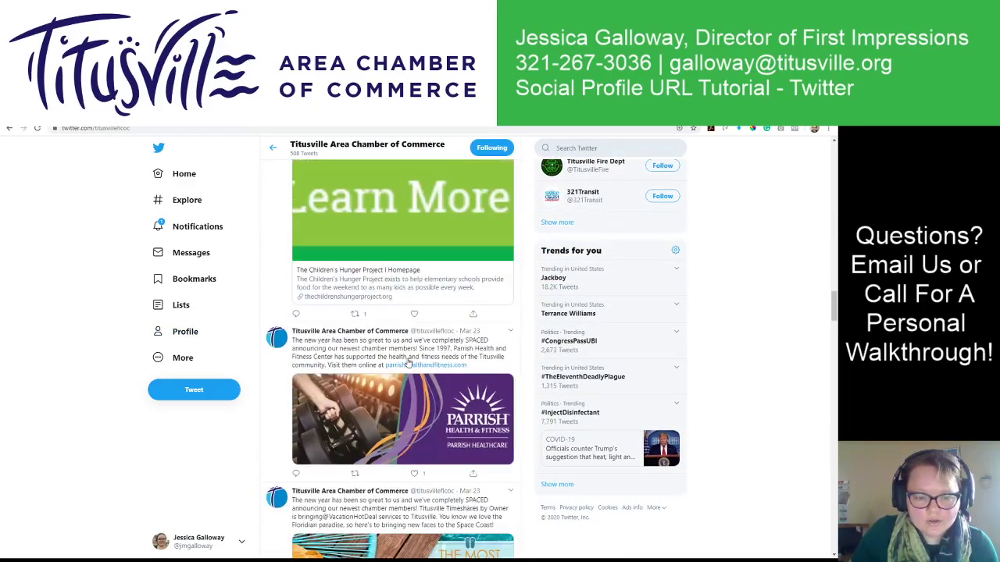
{"action": "scroll", "coordinate": [409, 362], "scroll_direction": "up", "scroll_amount": 2}
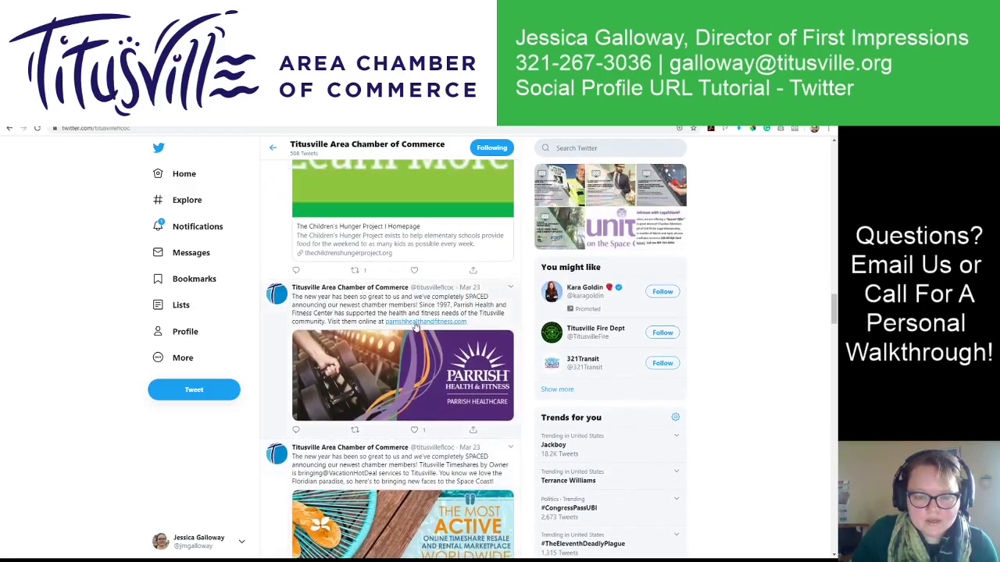
{"action": "scroll", "coordinate": [349, 327], "scroll_direction": "down", "scroll_amount": 6}
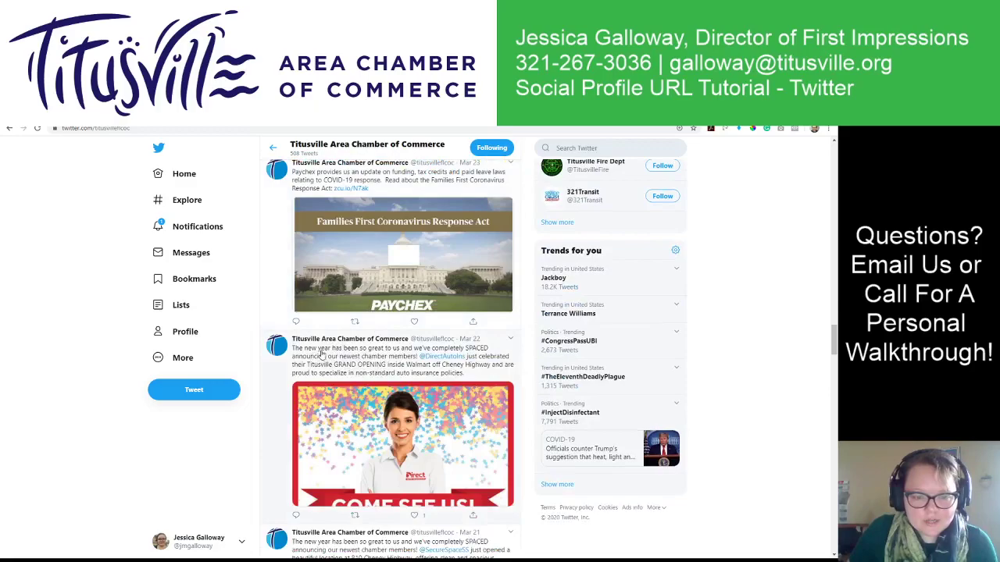
{"action": "mouse_move", "coordinate": [436, 360]}
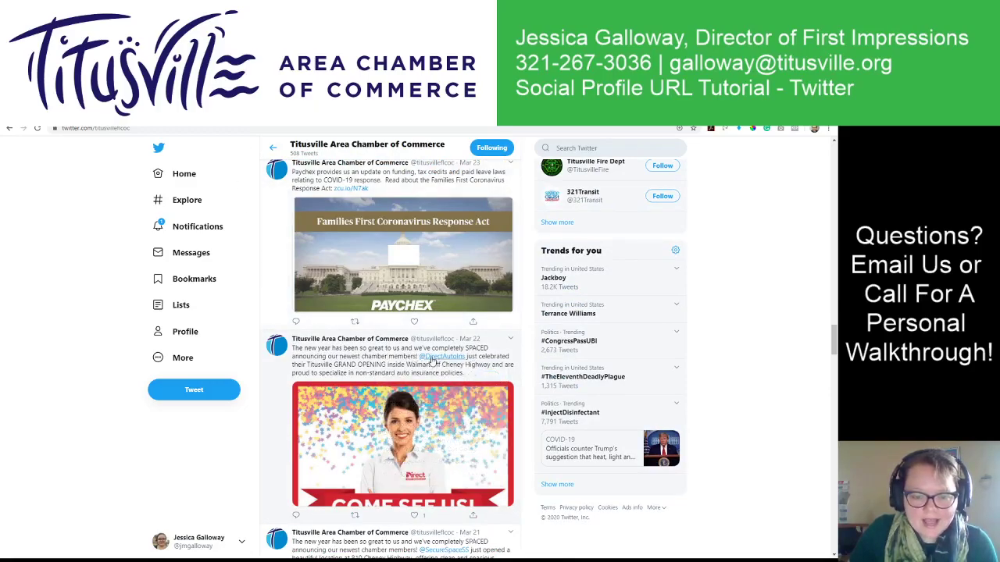
{"action": "left_click", "coordinate": [434, 358]}
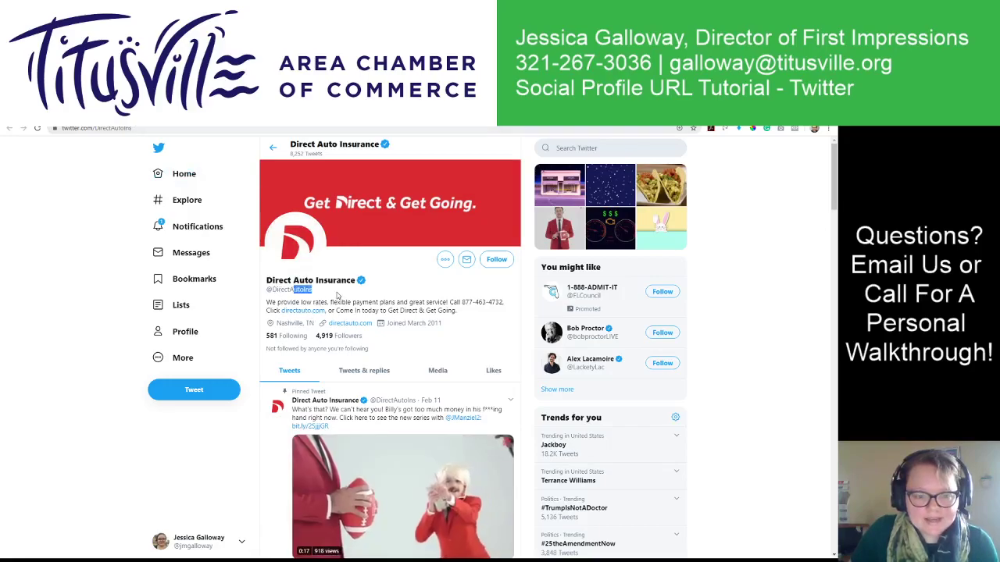
{"action": "left_click", "coordinate": [97, 128]}
{"action": "left_click", "coordinate": [99, 341]}
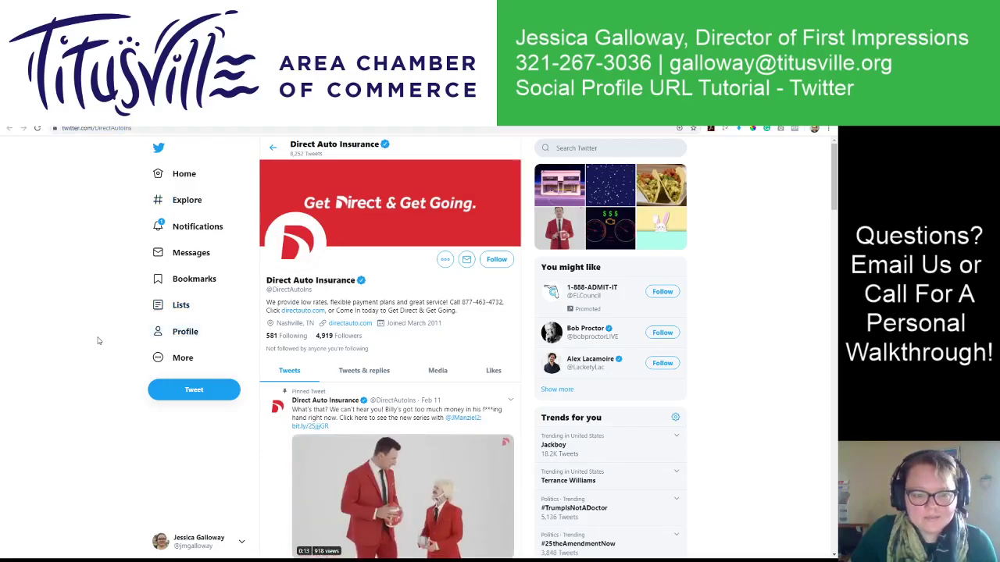